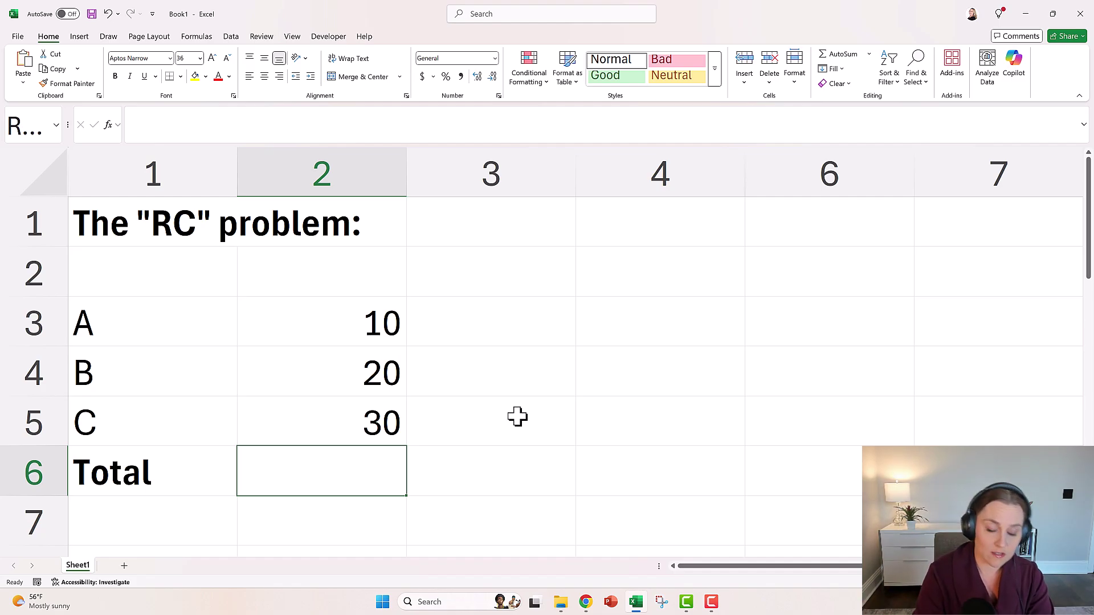
text(=sum)
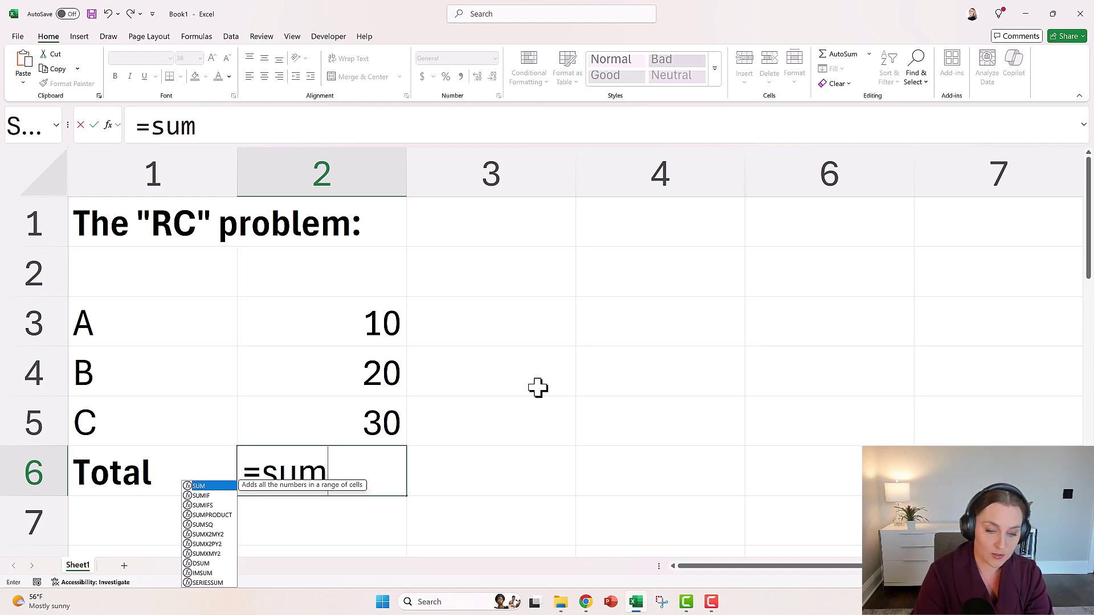
text(()
Enter =SUM(R3C2:R5C2) in R6C2 to total 10, 20 and 30 as 60, then reselect it
drag(341, 324, 346, 424)
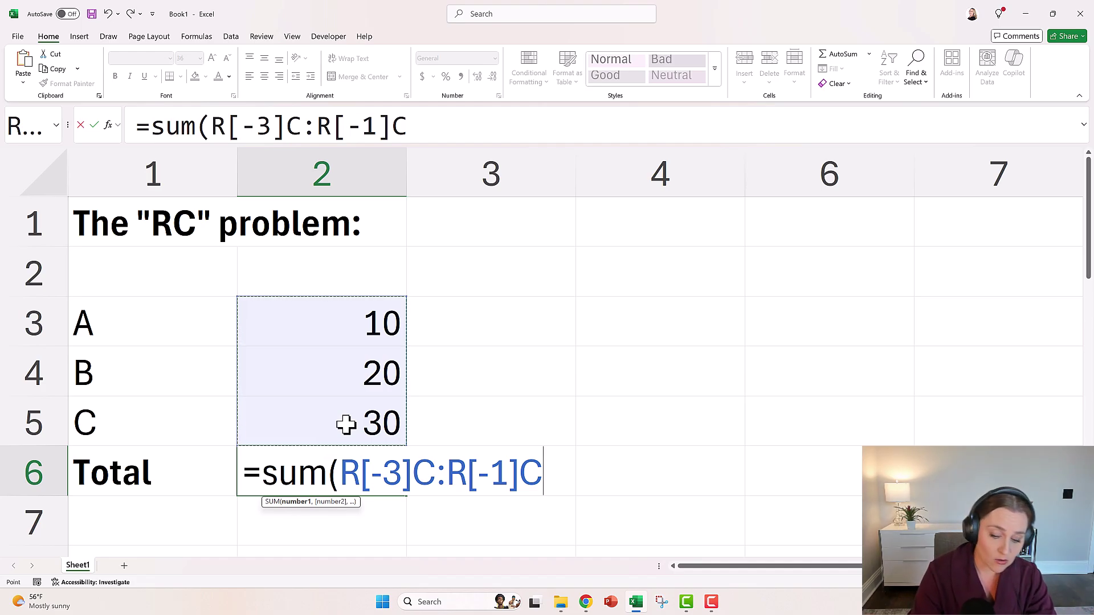
text())
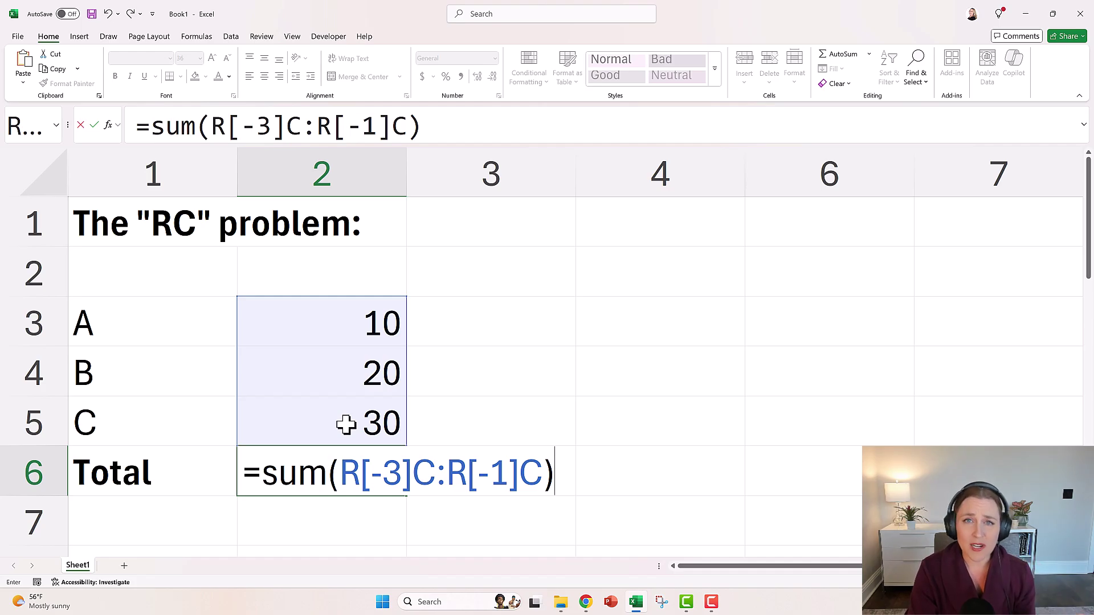
key(Return)
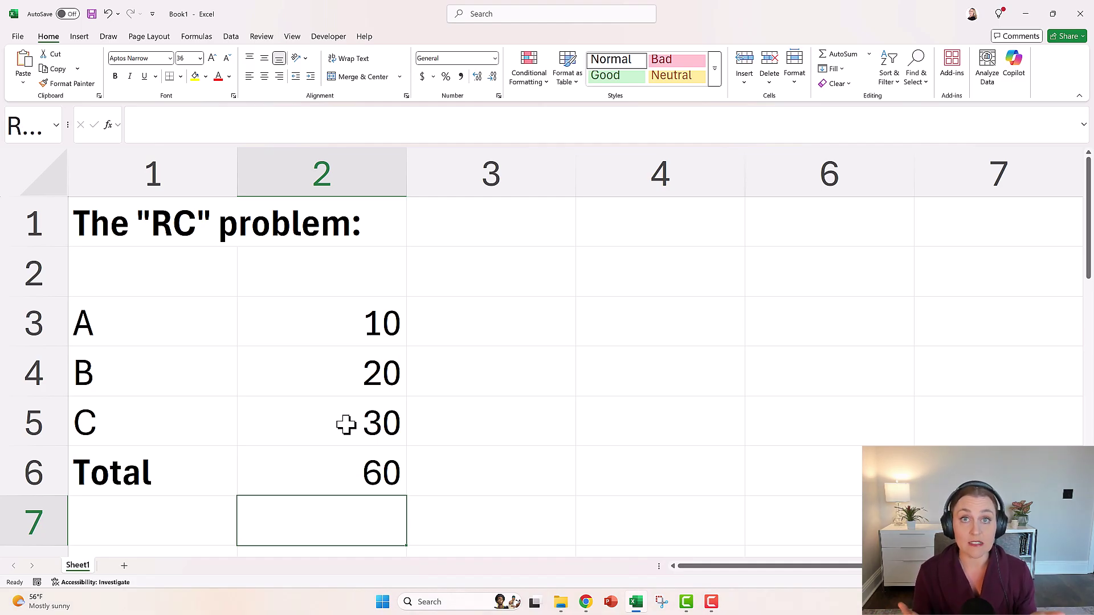
key(Up)
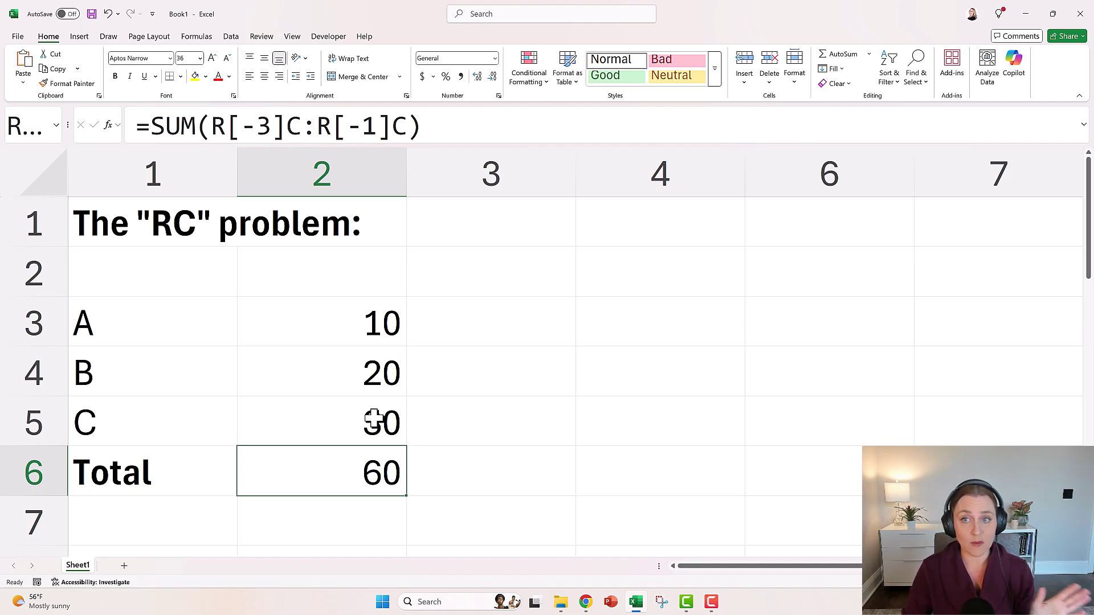
Unhide the hidden column between headers 4 and 6 and select the Solution: notes cell
drag(914, 162, 697, 163)
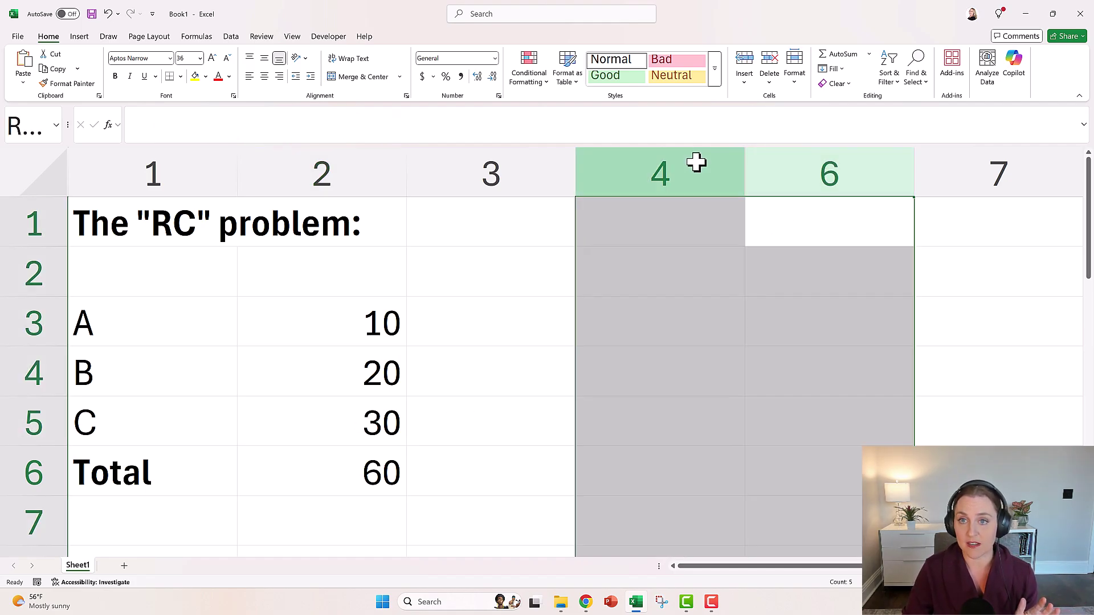
right_click(696, 156)
click(733, 400)
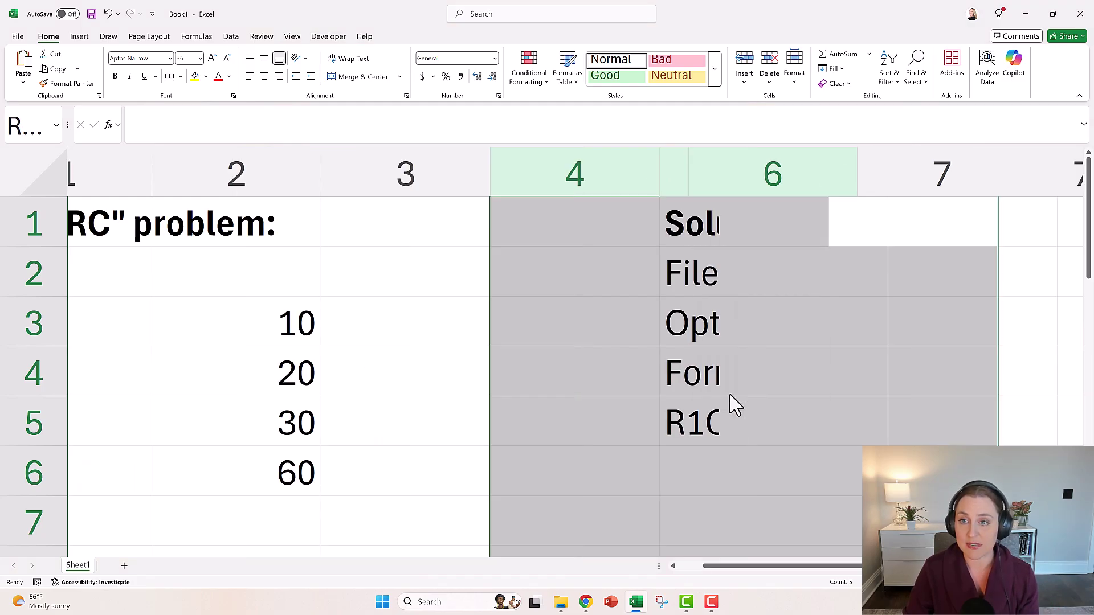
click(643, 223)
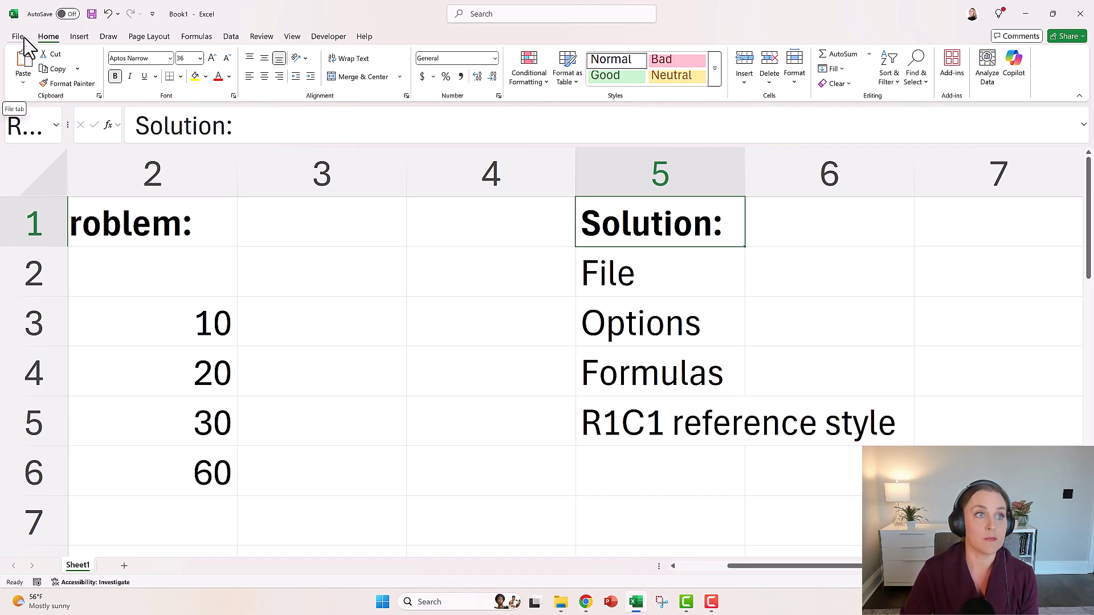
Open Excel Options from the File backstage view
click(17, 36)
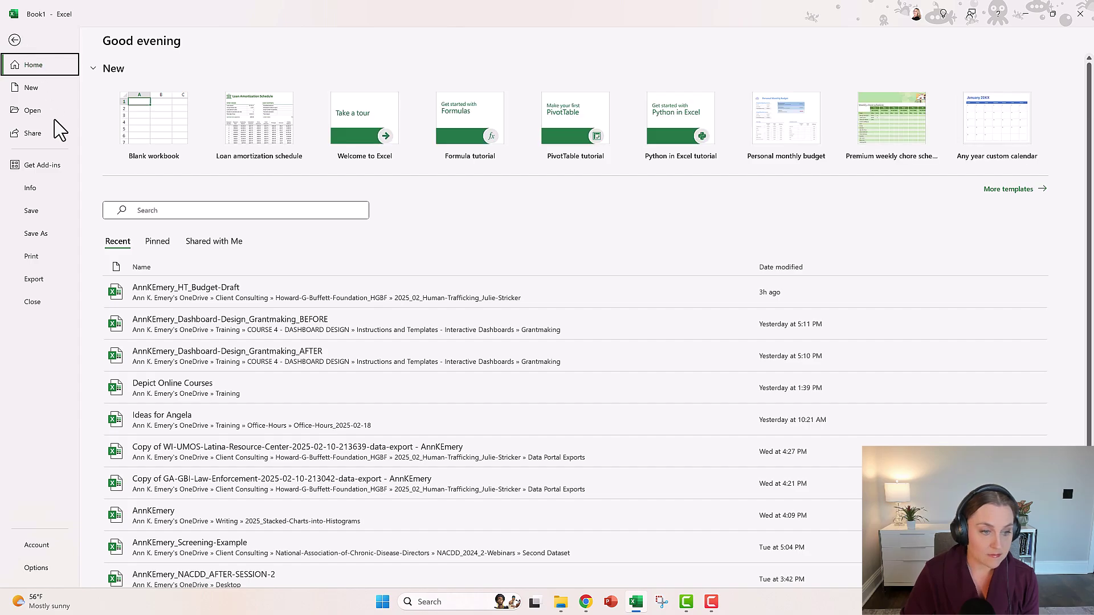
click(36, 569)
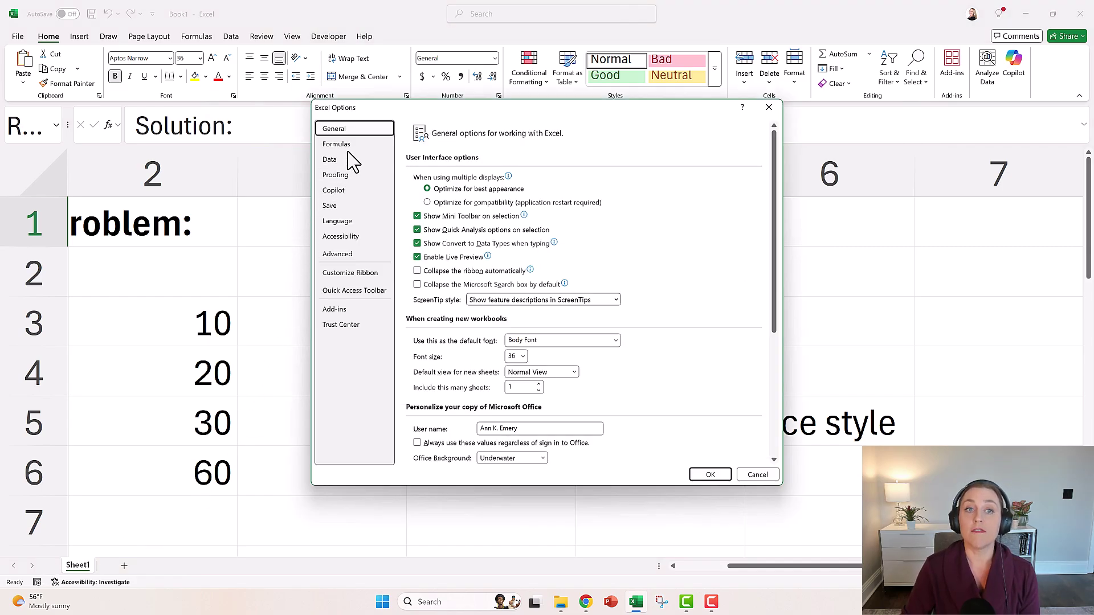
Uncheck R1C1 reference style on the Formulas page of Excel Options
click(337, 144)
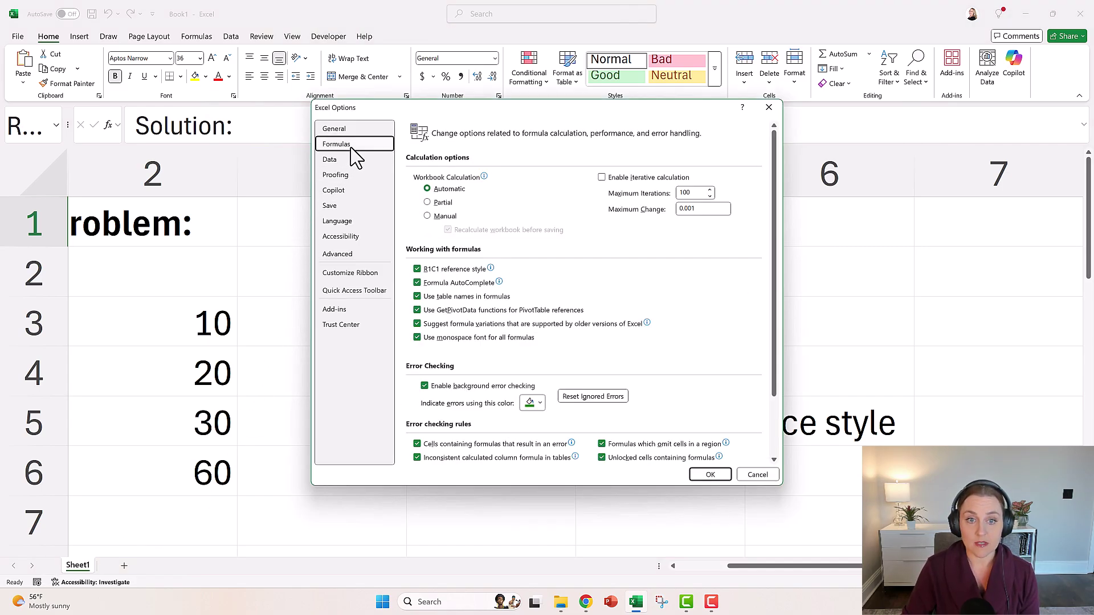
click(418, 270)
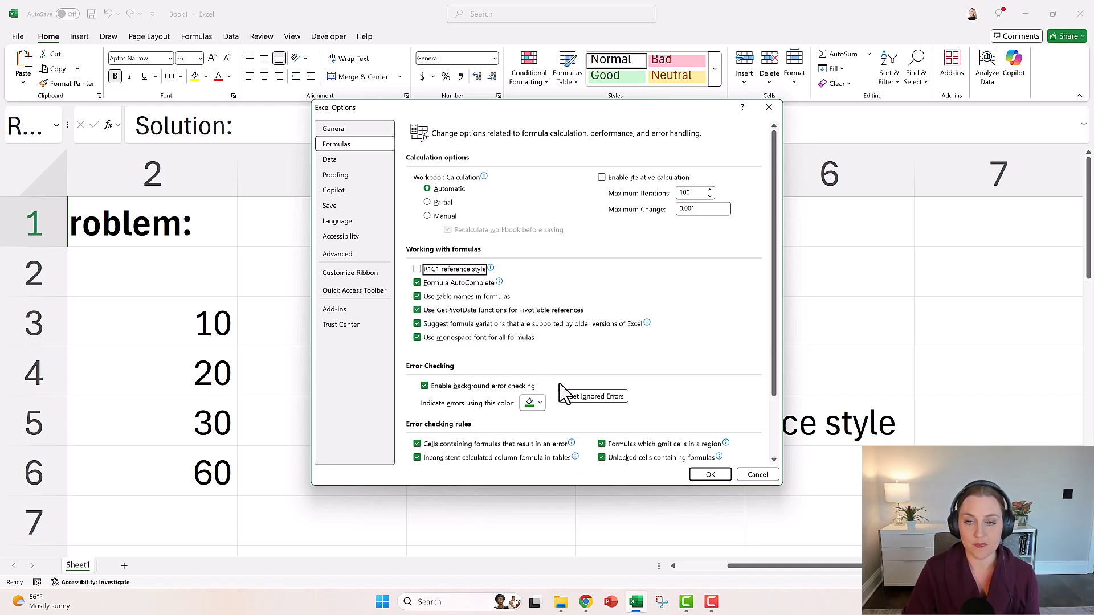
Confirm the options, then open B6's =SUM(B3:B5) formula for editing in the formula bar
click(710, 475)
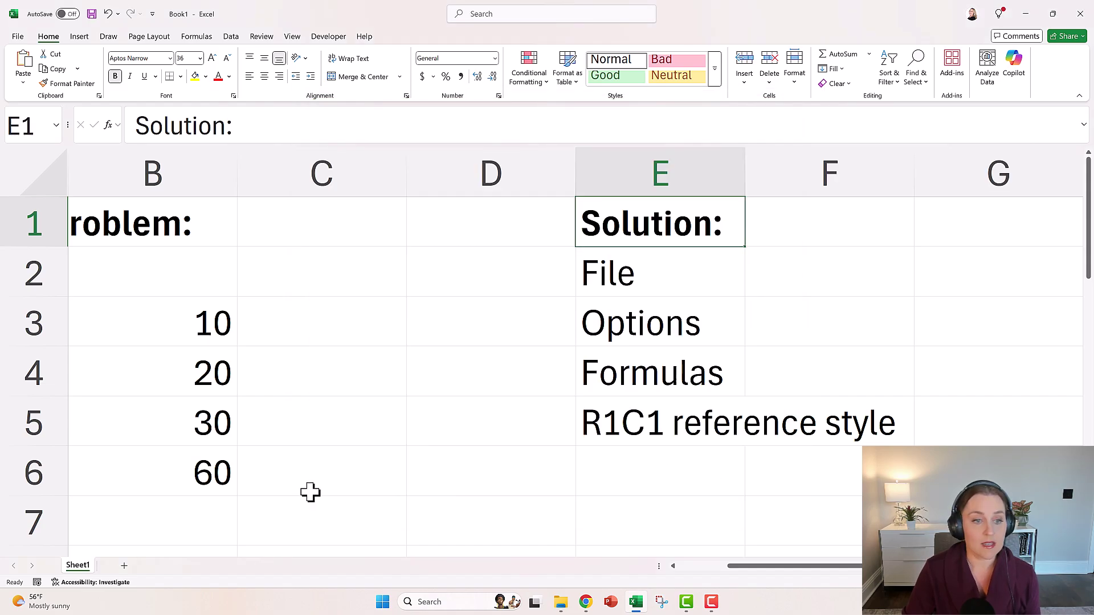
click(199, 464)
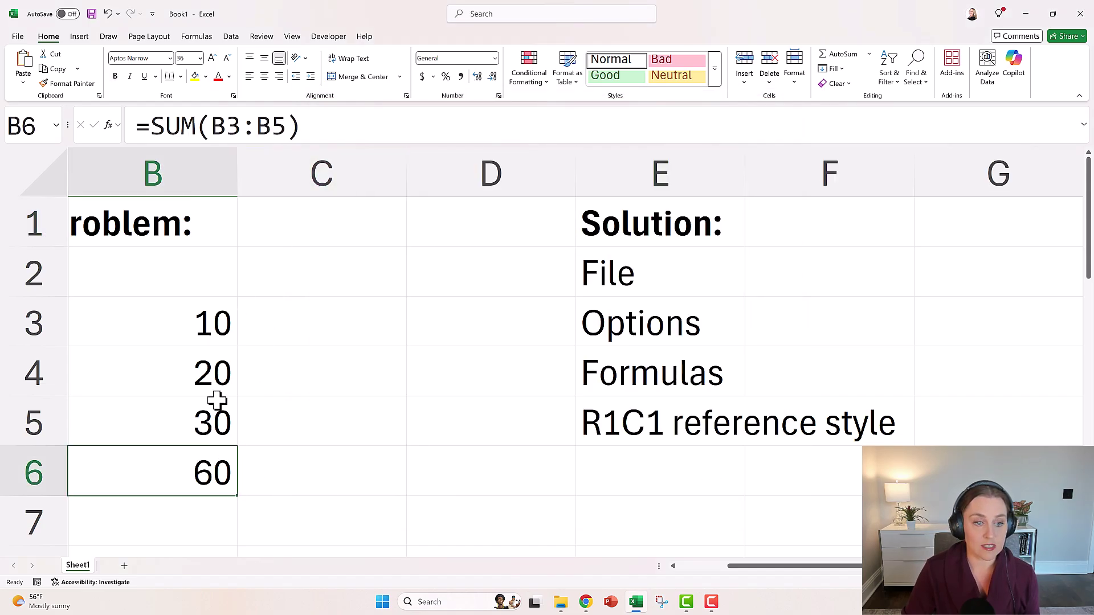
click(312, 130)
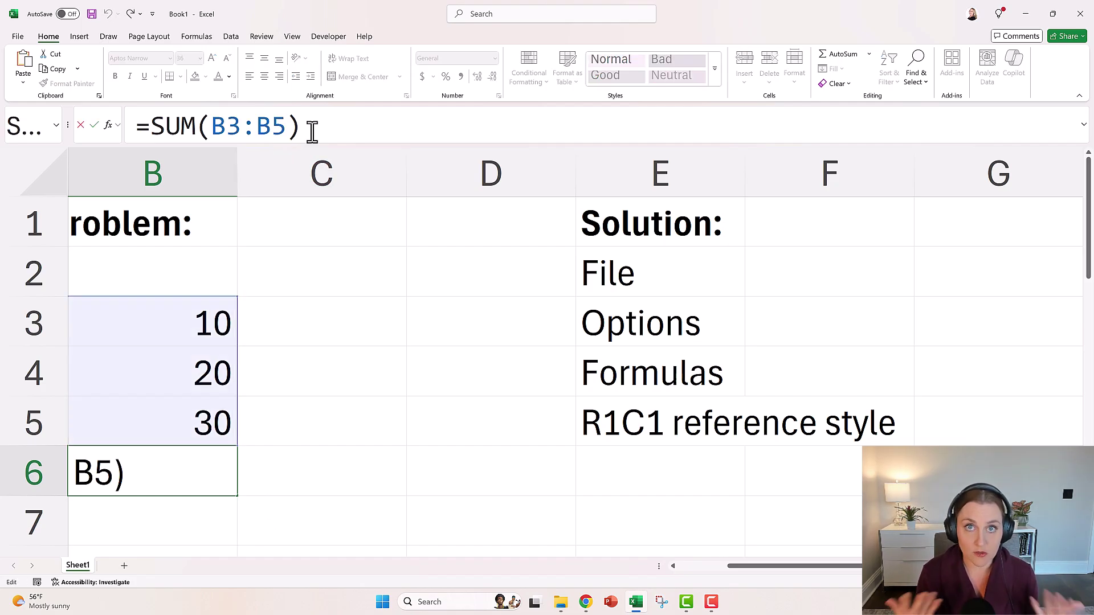